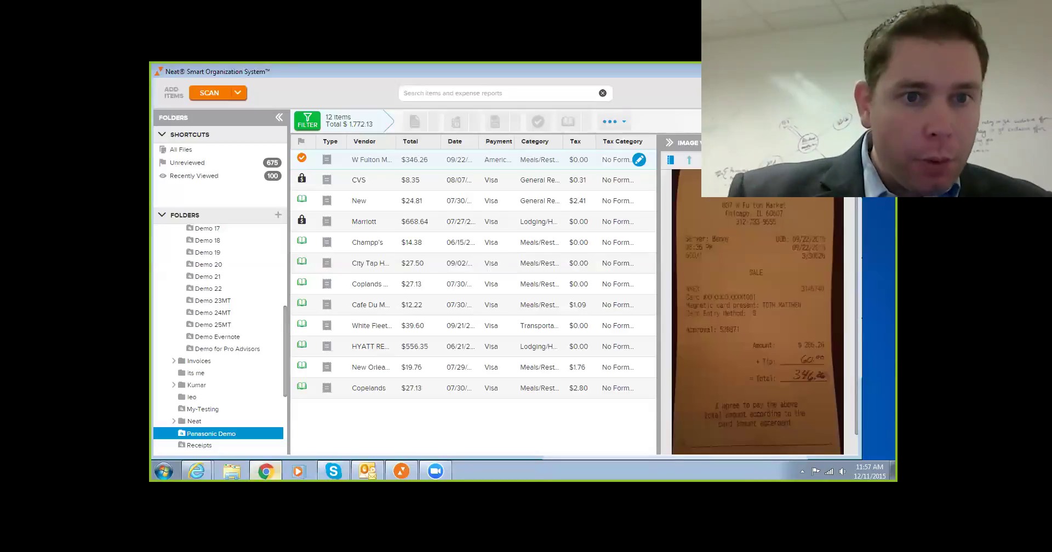
Switch to Chrome, open the Neat website in a new tab and go to its sign-in page
left_click(265, 471)
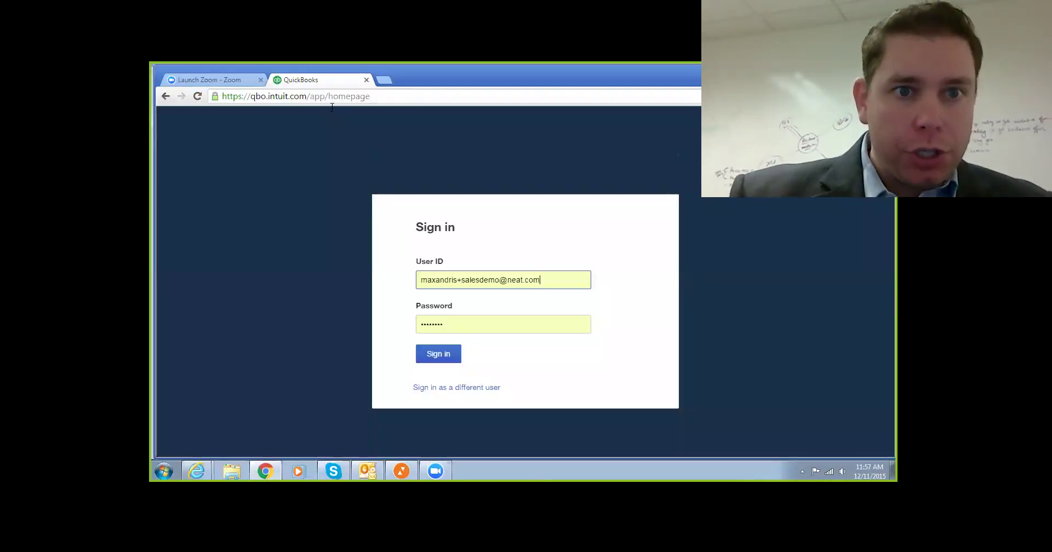
left_click(383, 81)
type("neat")
key("Return")
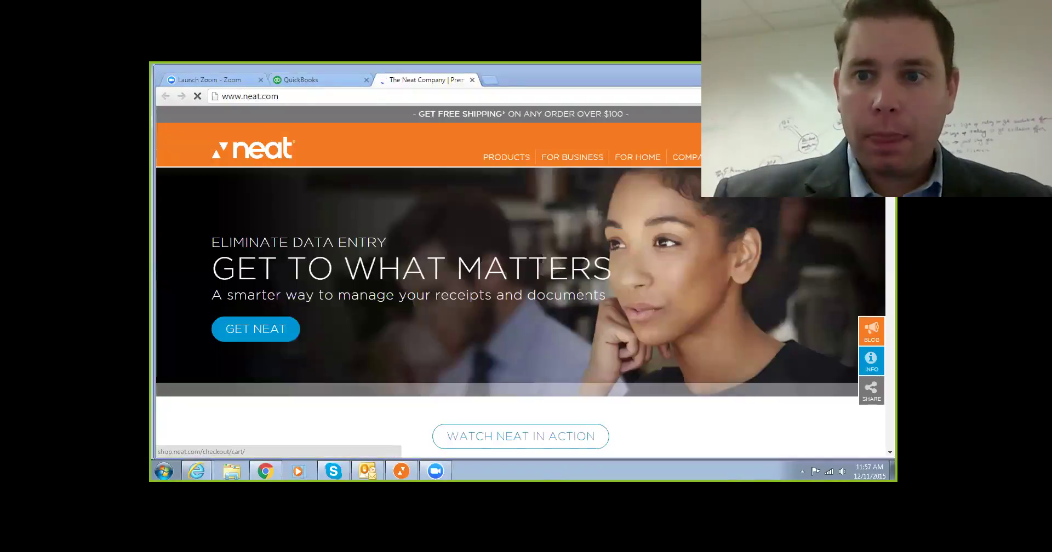
left_click(384, 187)
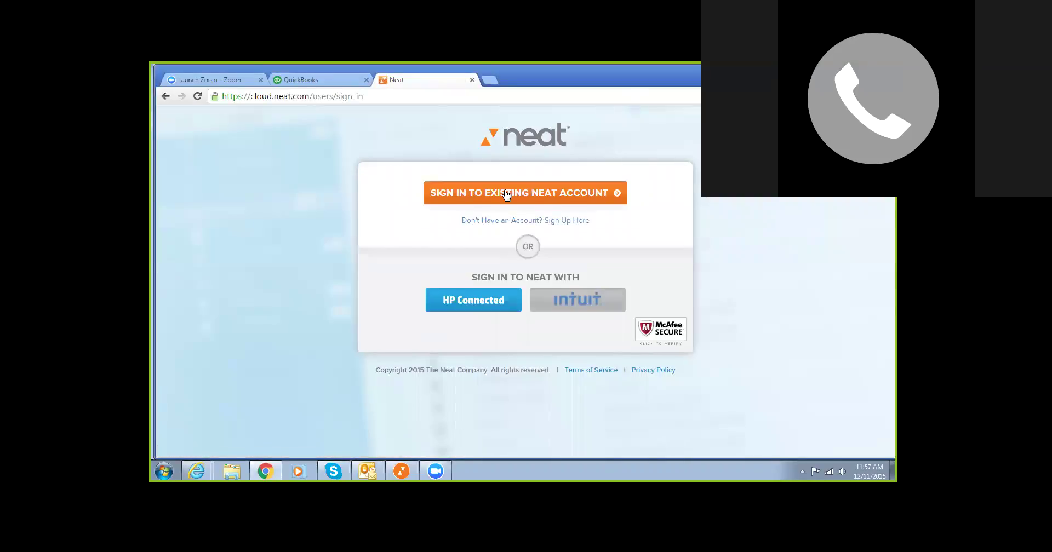
Sign in to the existing Neat account with the saved account e-mail and password
left_click(505, 195)
left_click(460, 227)
type("max")
left_click(438, 247)
left_click(507, 312)
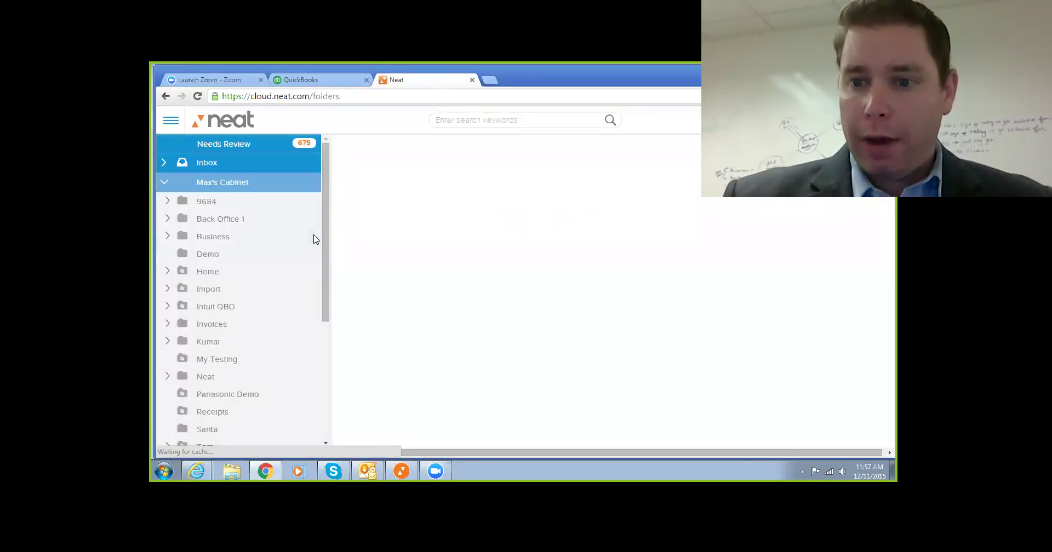
Open the Panasonic Demo folder in the cabinet and look over the receipts it contains
left_click_drag(324, 234, 328, 270)
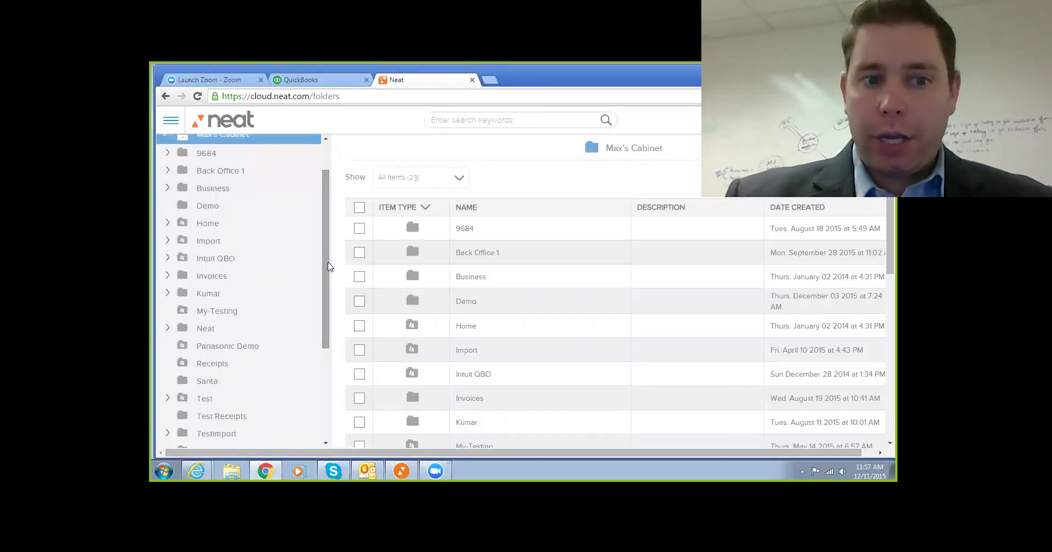
left_click(231, 347)
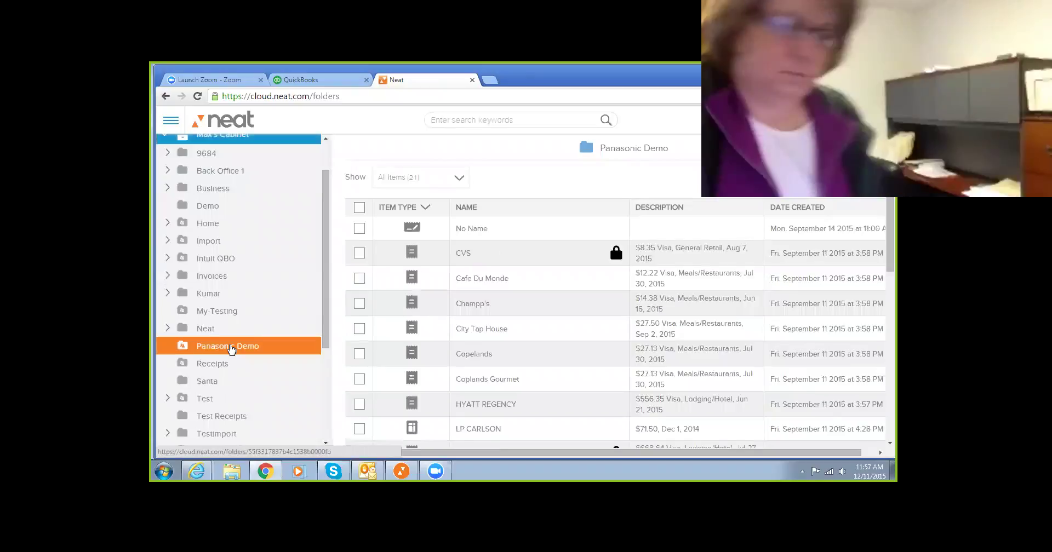
left_click(560, 245)
left_click(549, 278)
left_click(548, 303)
left_click(548, 328)
left_click(548, 354)
left_click(543, 379)
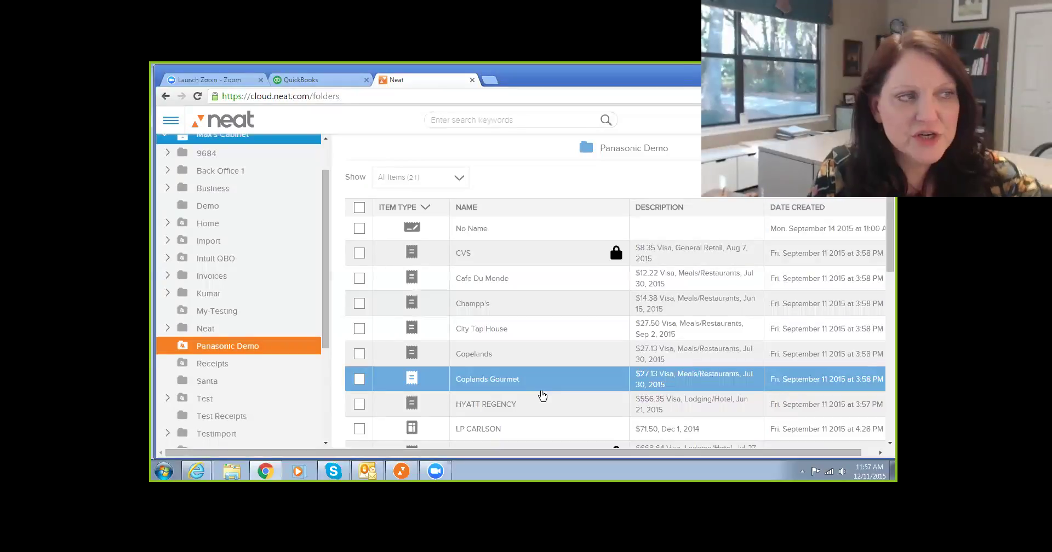
Look through the cabinet's folder tree, including the Recently Viewed, Trash and Saved Search entries
left_click_drag(325, 318, 324, 406)
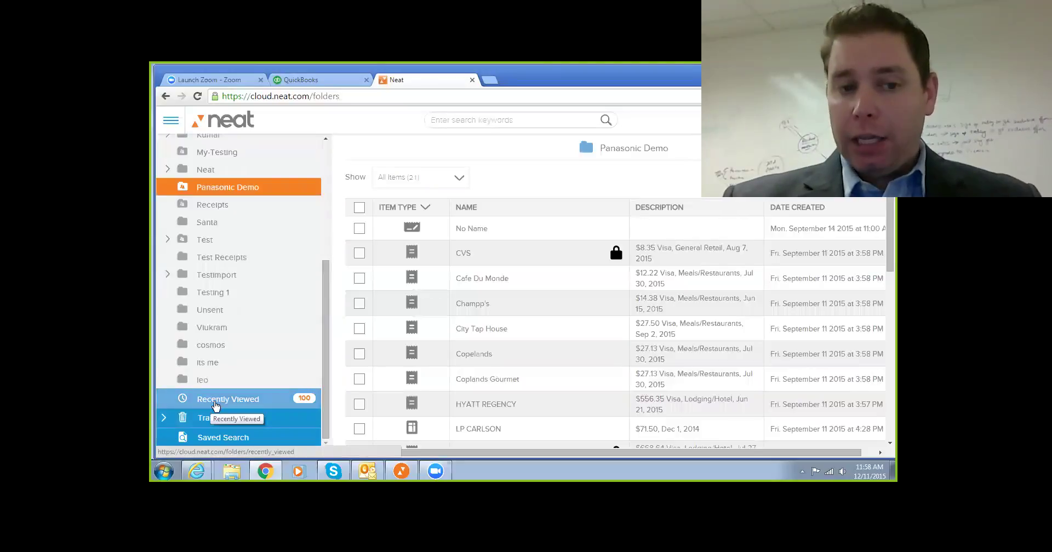
scroll(326, 279, "up", 3)
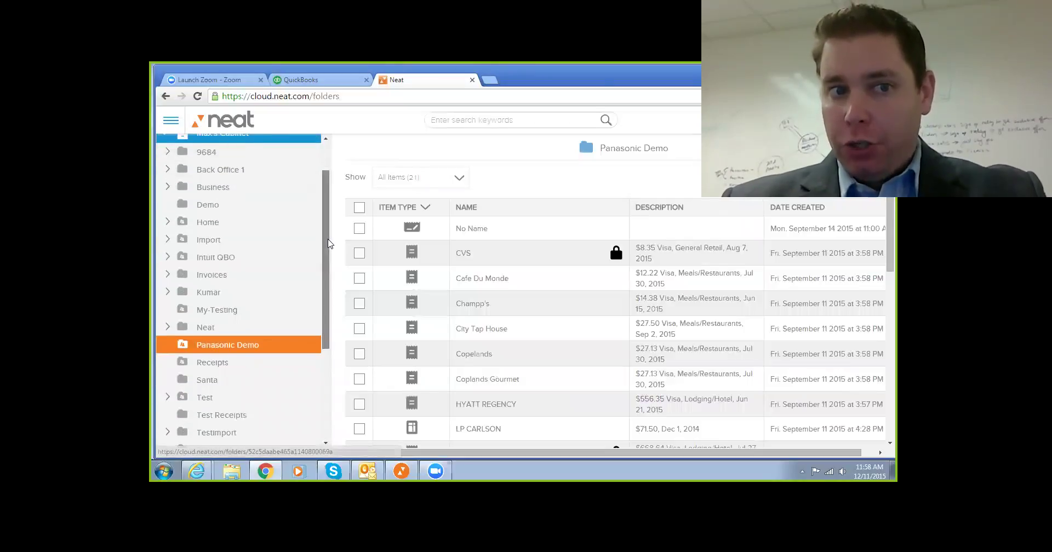
scroll(274, 204, "up", 1)
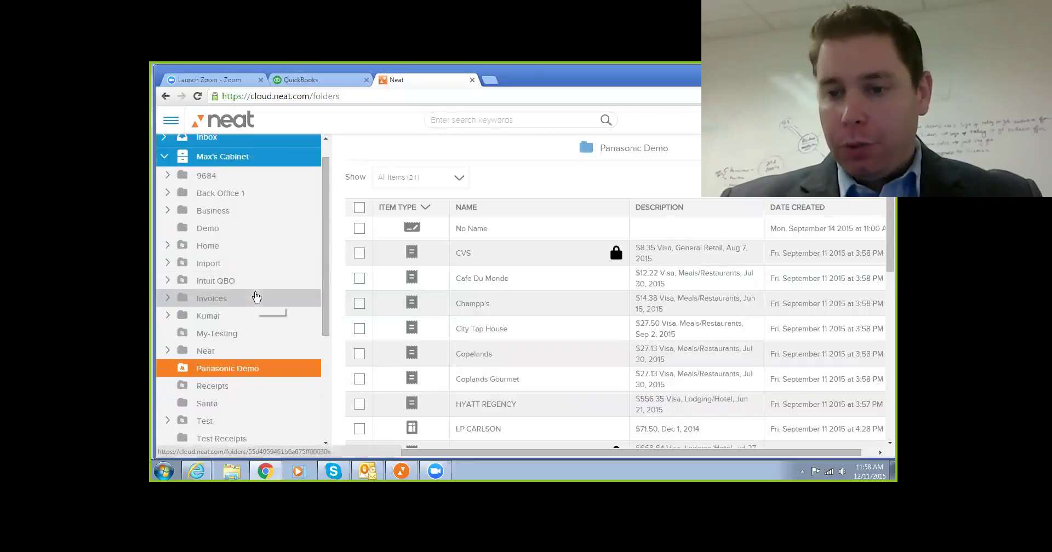
scroll(324, 289, "down", 5)
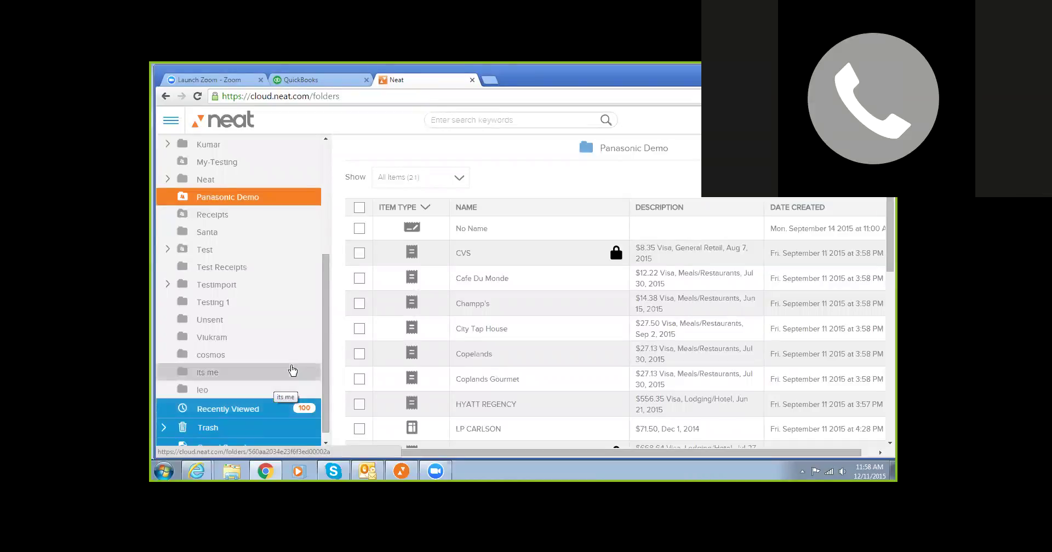
left_click_drag(328, 356, 328, 344)
scroll(328, 343, "up", 1)
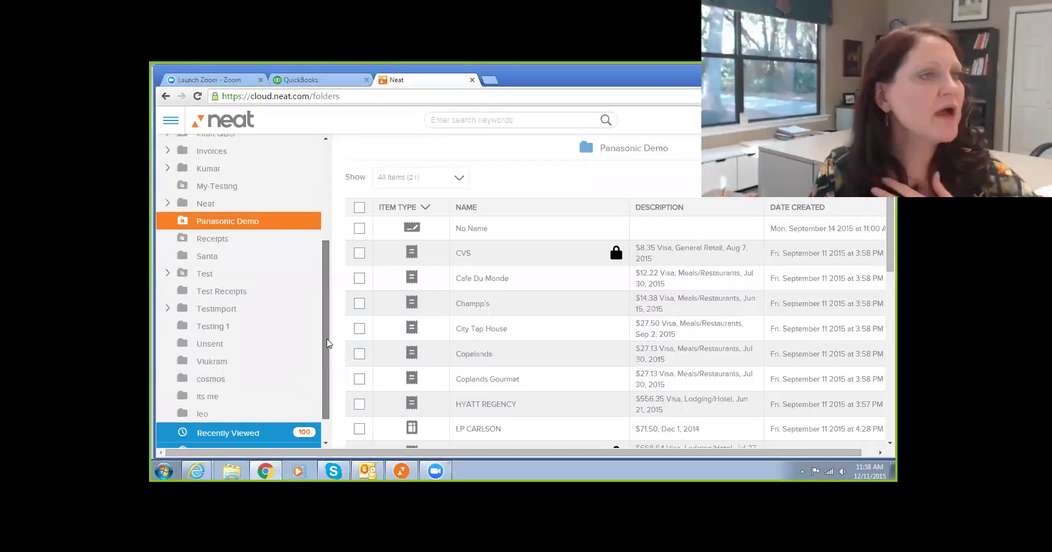
left_click_drag(328, 343, 336, 268)
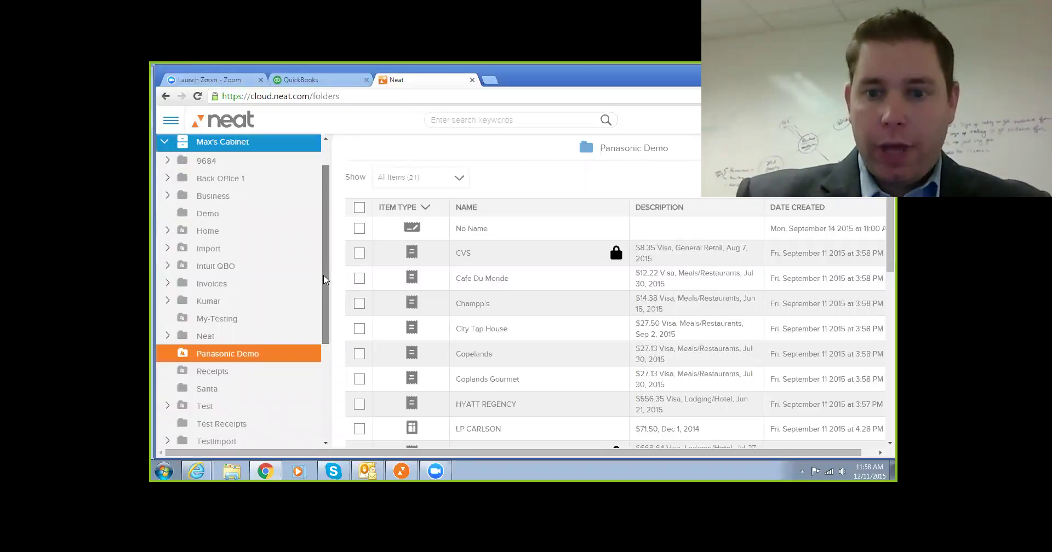
scroll(224, 361, "up", 1)
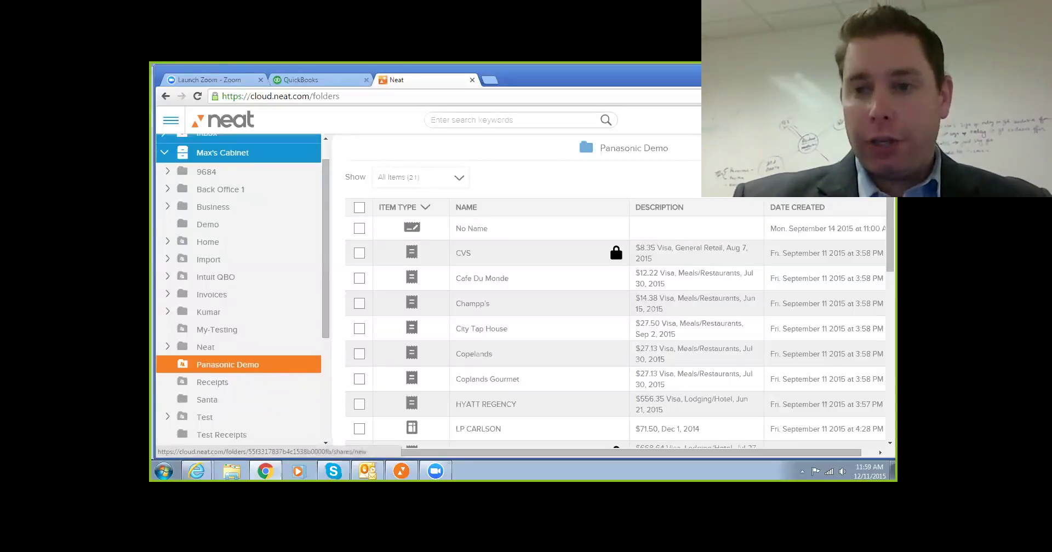
Start sharing the Panasonic Demo folder by filling in the invitees' e-mail addresses, and cancel without sharing
left_click(713, 147)
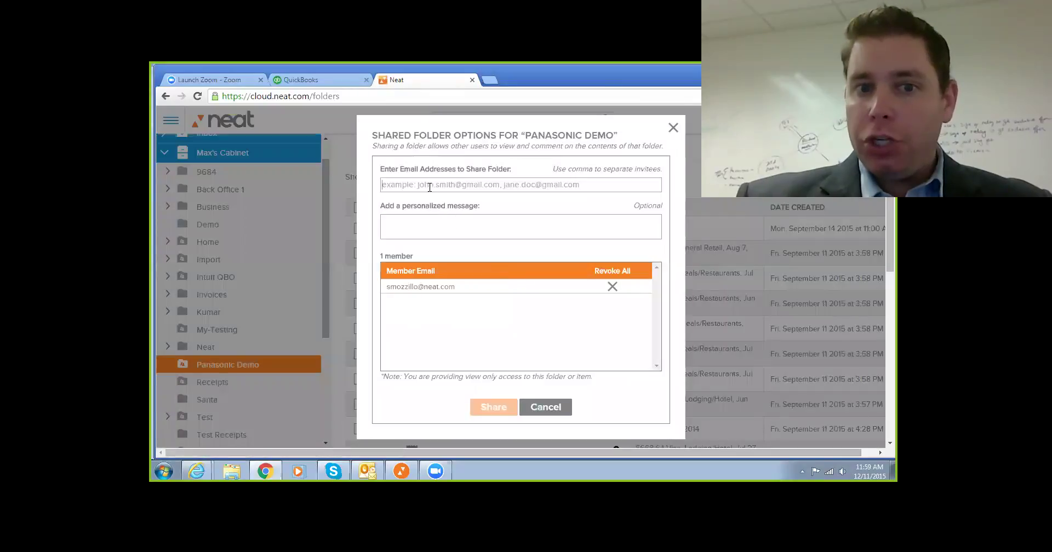
left_click(430, 185)
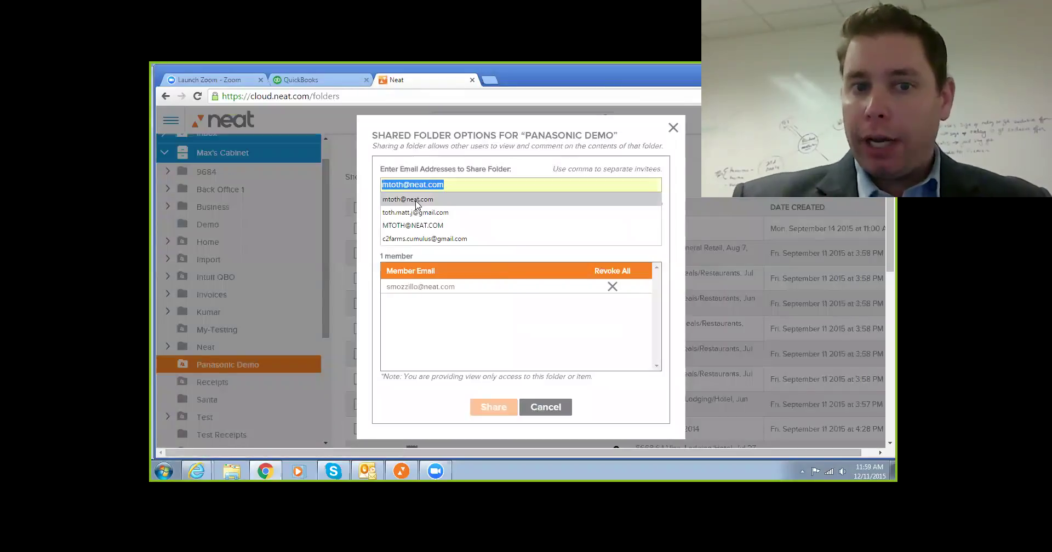
left_click(418, 200)
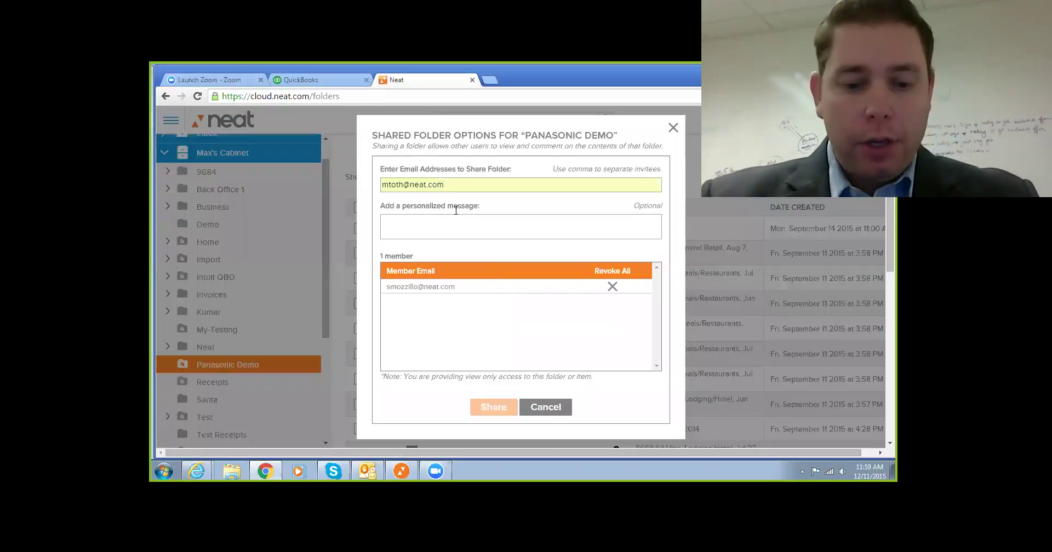
type("; sara@")
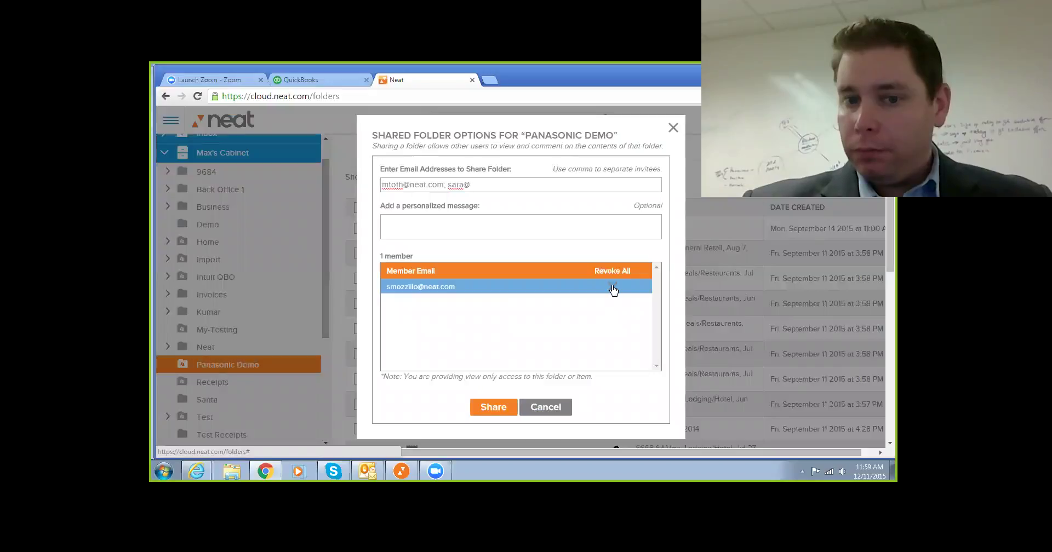
left_click(545, 408)
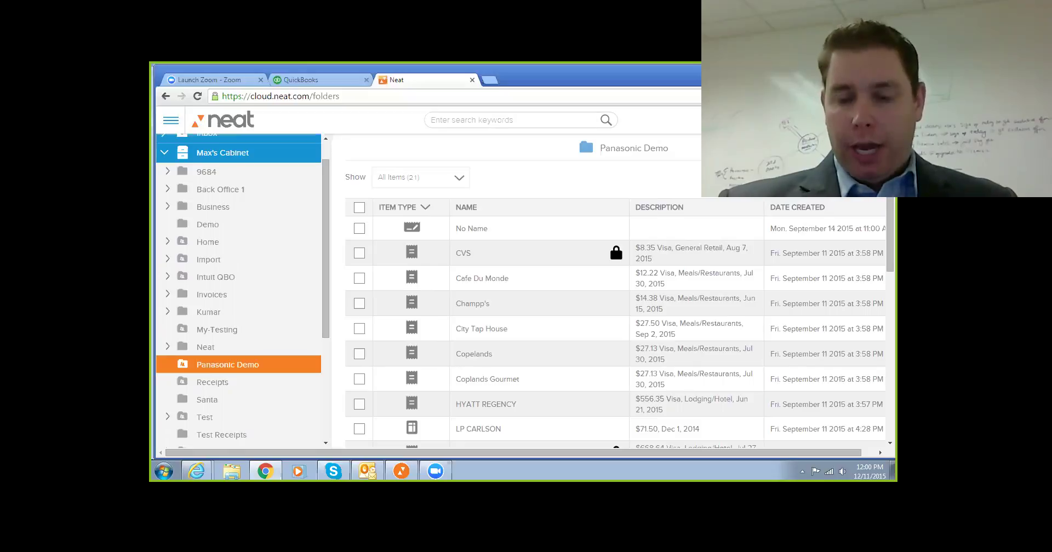
Review the account's personal info, subscription plan and e-mail import settings, and open the multiple-users settings
left_click(760, 199)
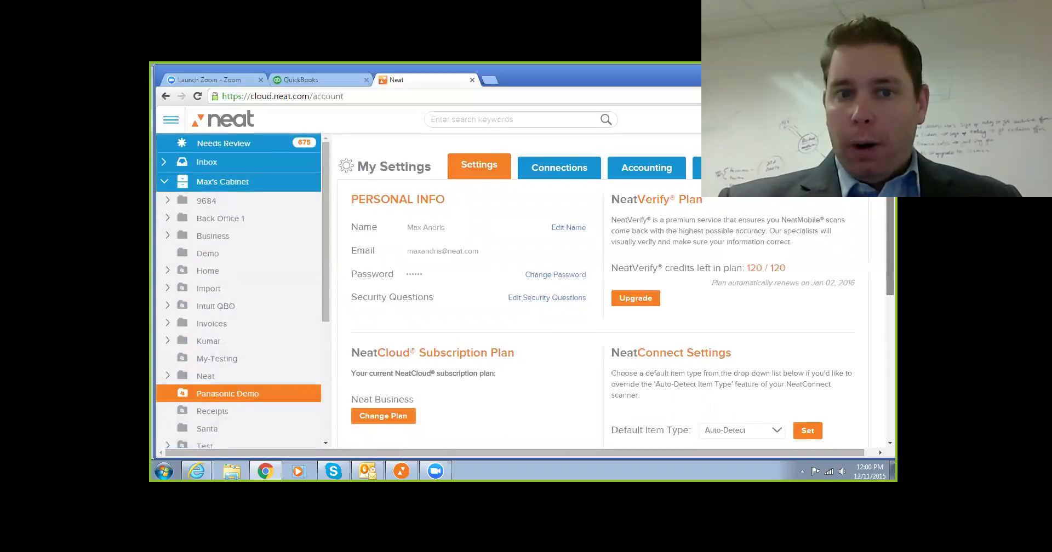
scroll(566, 338, "down", 3)
scroll(621, 277, "down", 3)
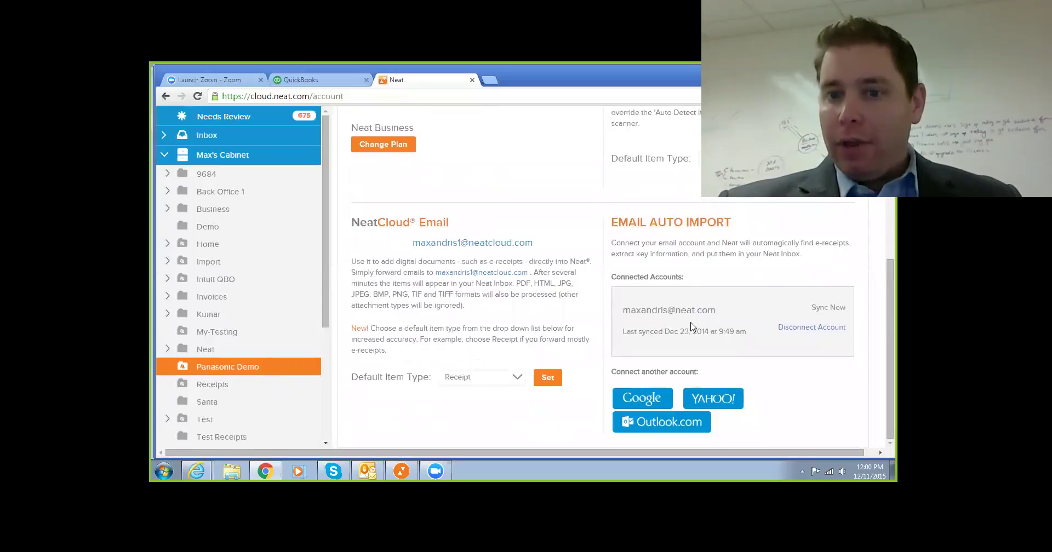
scroll(614, 274, "up", 5)
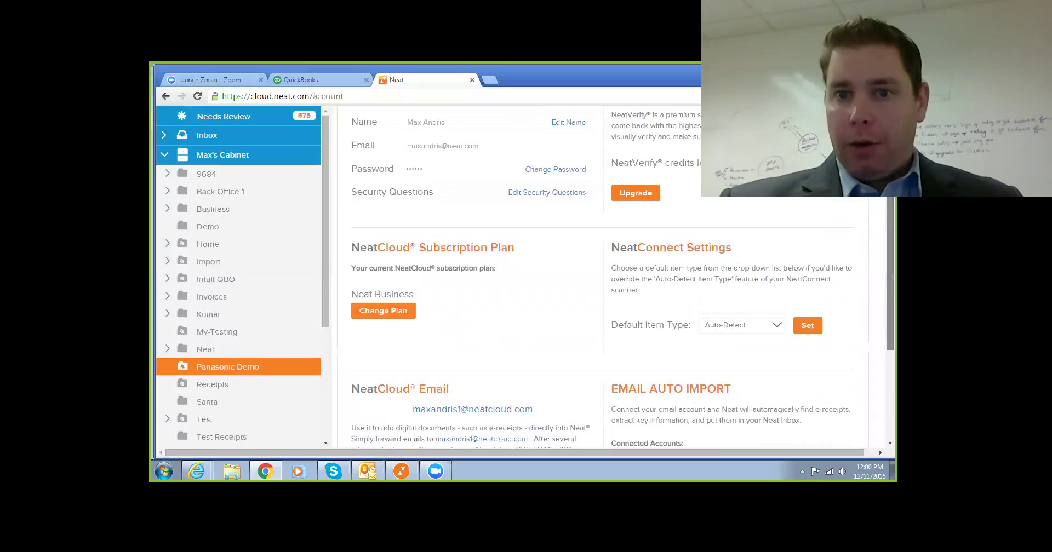
scroll(613, 274, "up", 1)
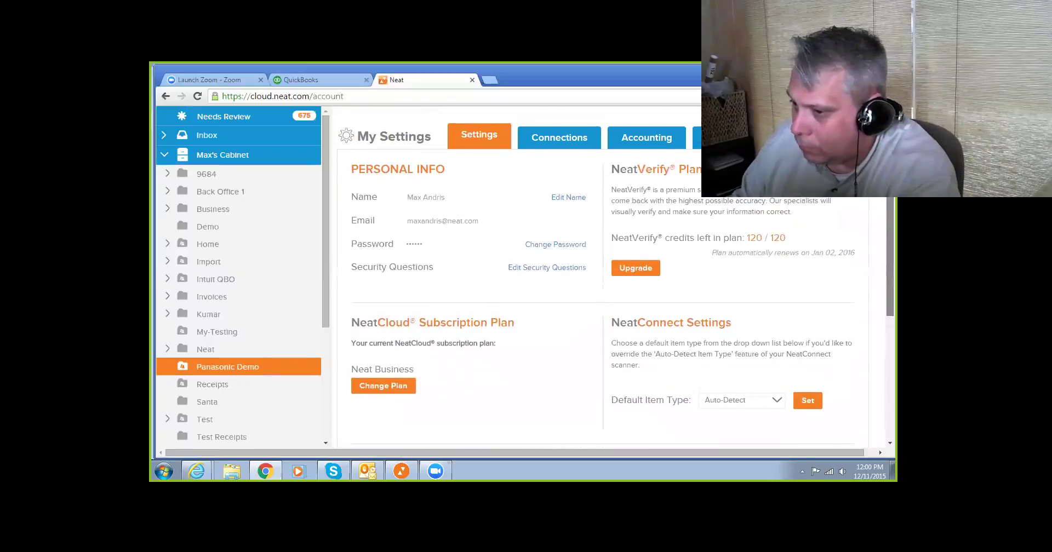
left_click(723, 139)
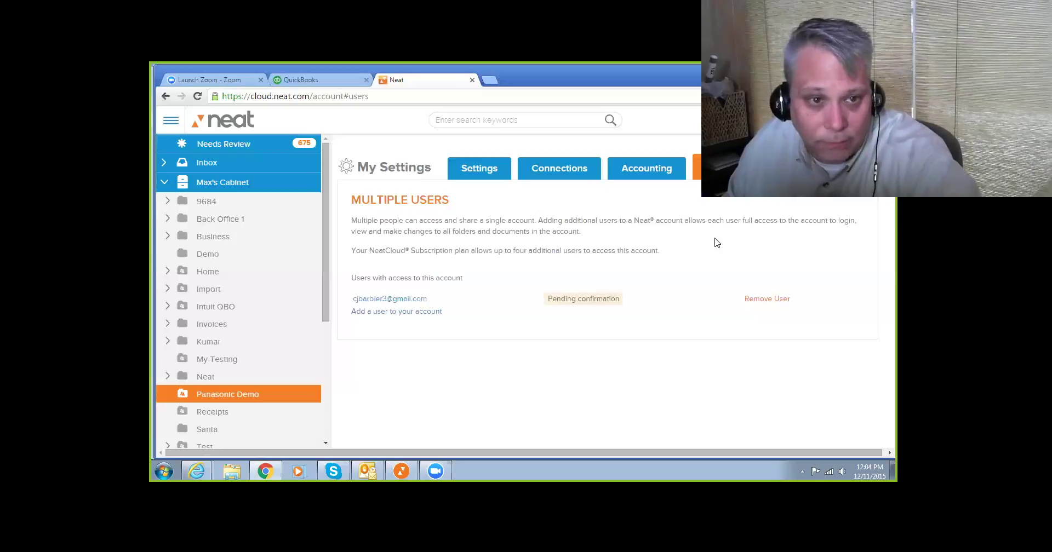
Open the Coplands Gourmet receipt in the Panasonic Demo folder and examine its amount, category, notes and comment fields
left_click(214, 399)
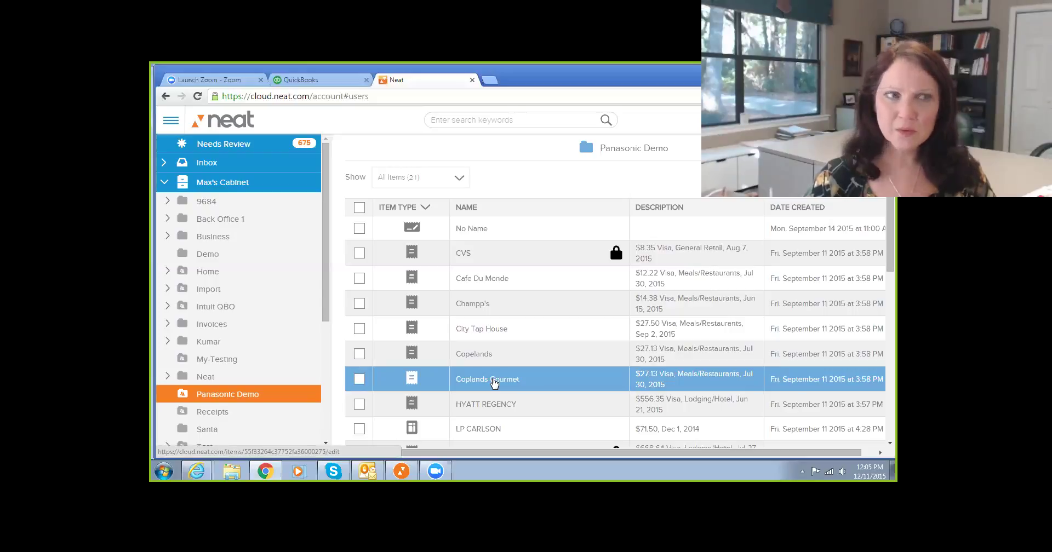
left_click(493, 380)
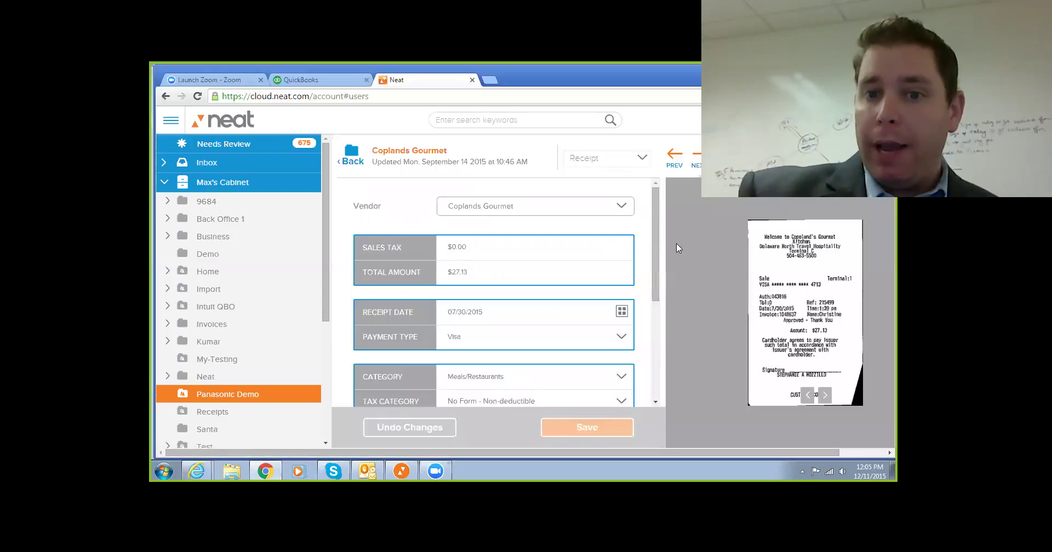
scroll(490, 215, "down", 1)
left_click_drag(469, 241, 453, 245)
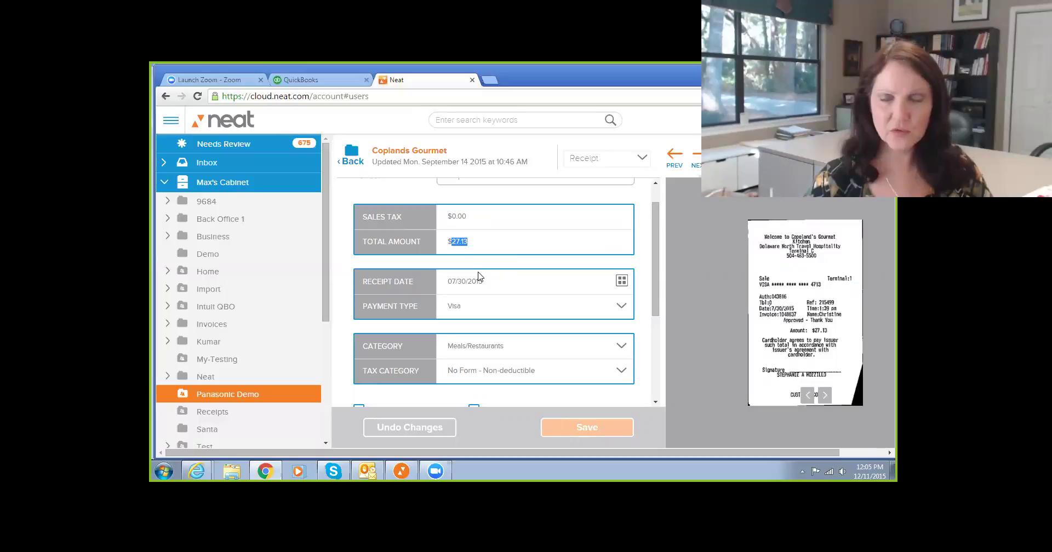
left_click_drag(655, 281, 653, 350)
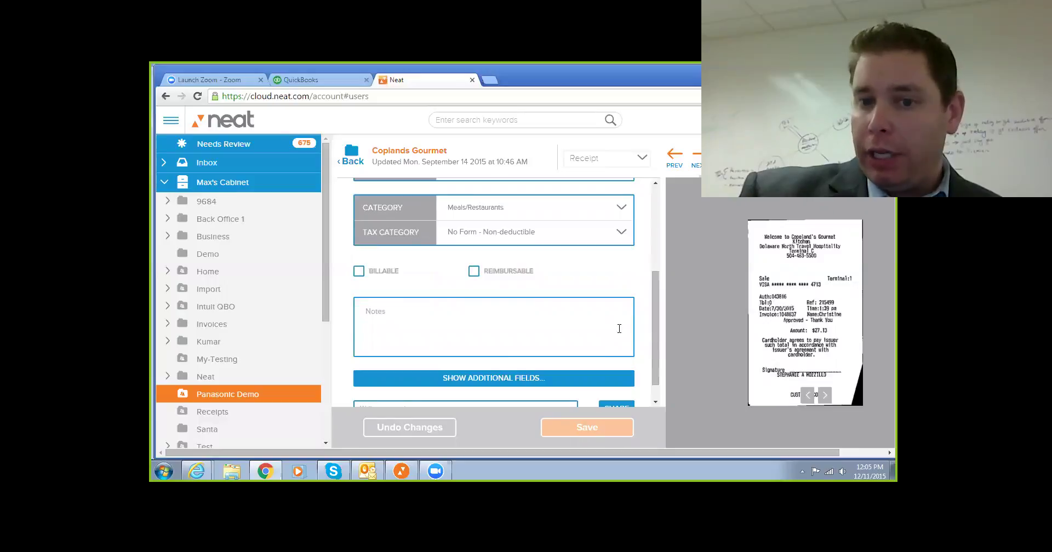
scroll(657, 344, "down", 1)
scroll(657, 344, "down", 1)
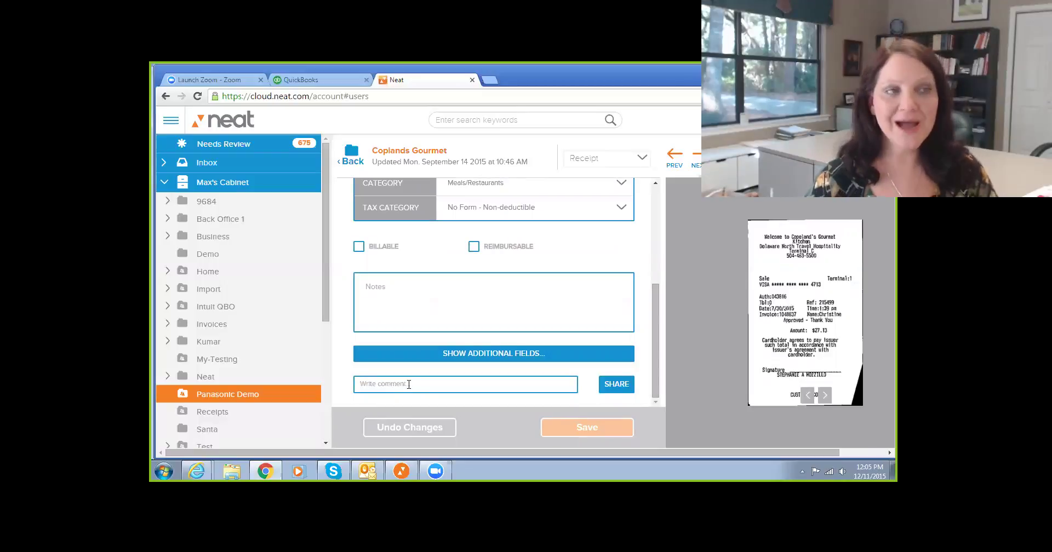
left_click_drag(654, 338, 656, 279)
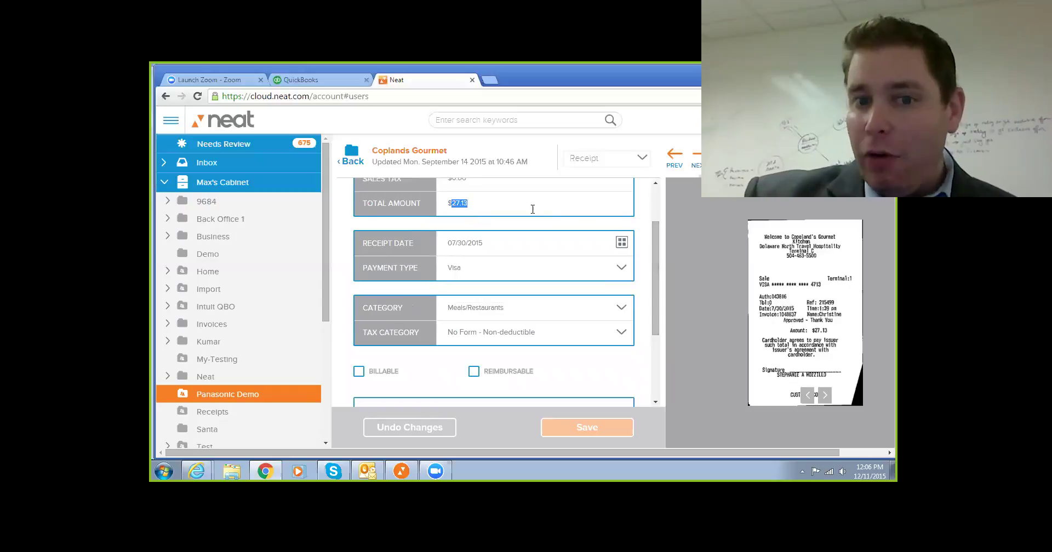
left_click_drag(657, 270, 654, 240)
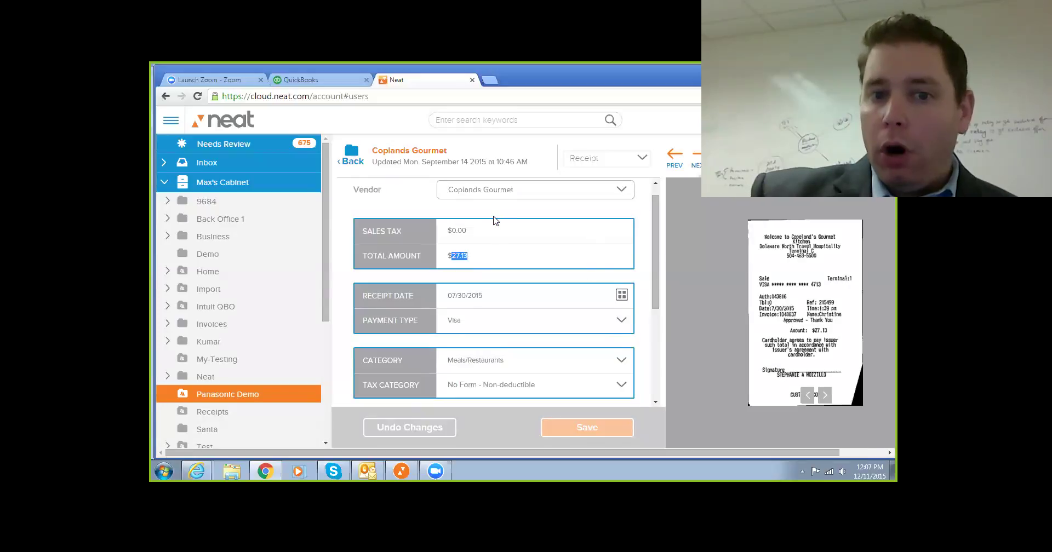
left_click(493, 257)
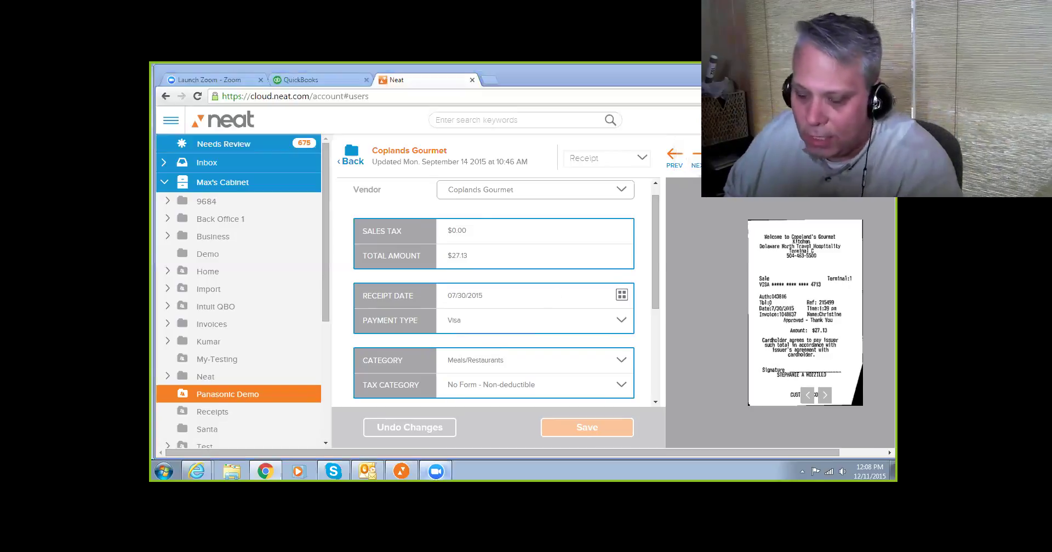
Switch to the Zoom application window
left_click(435, 471)
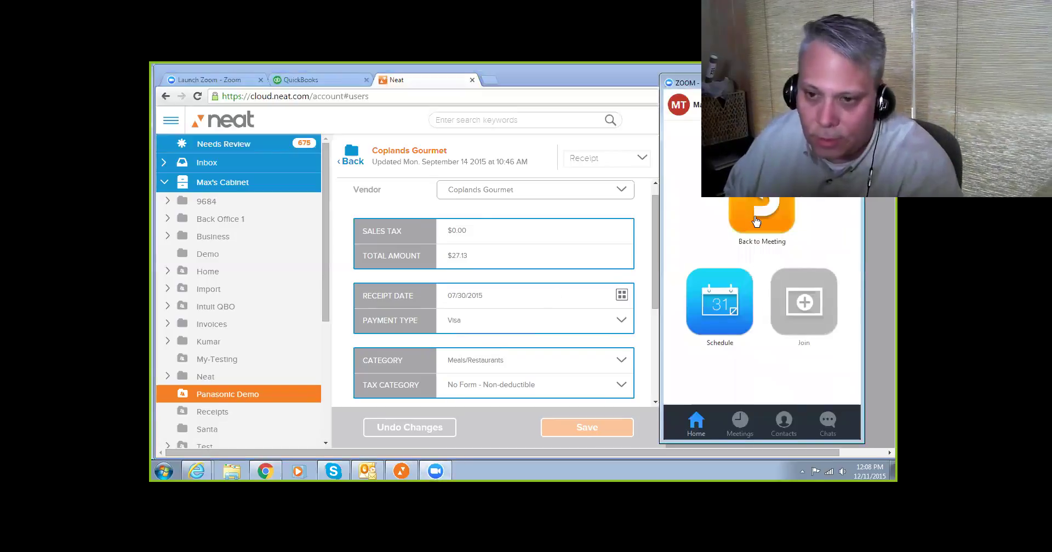